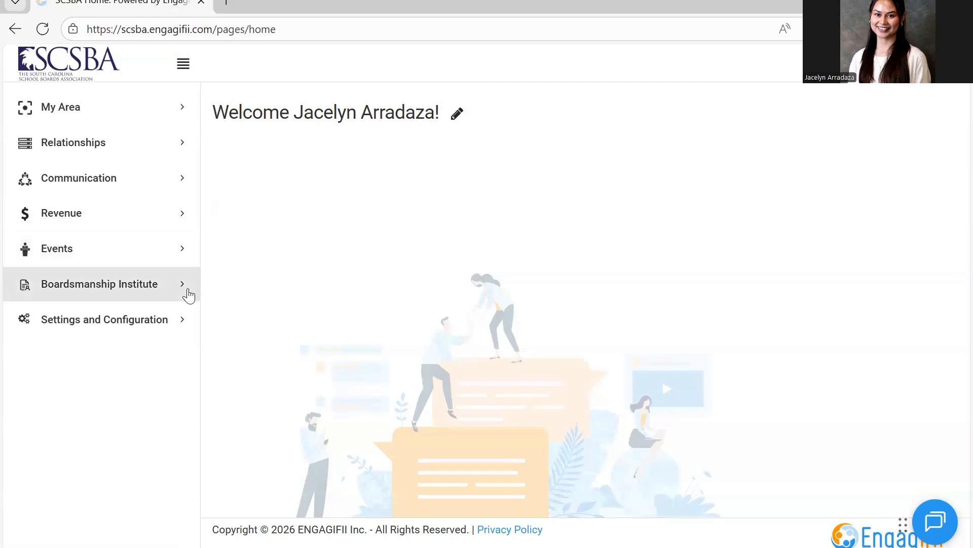
Start a new Boardsmanship Institute event and name it "2026 Day at the Capitol".
left_click(189, 295)
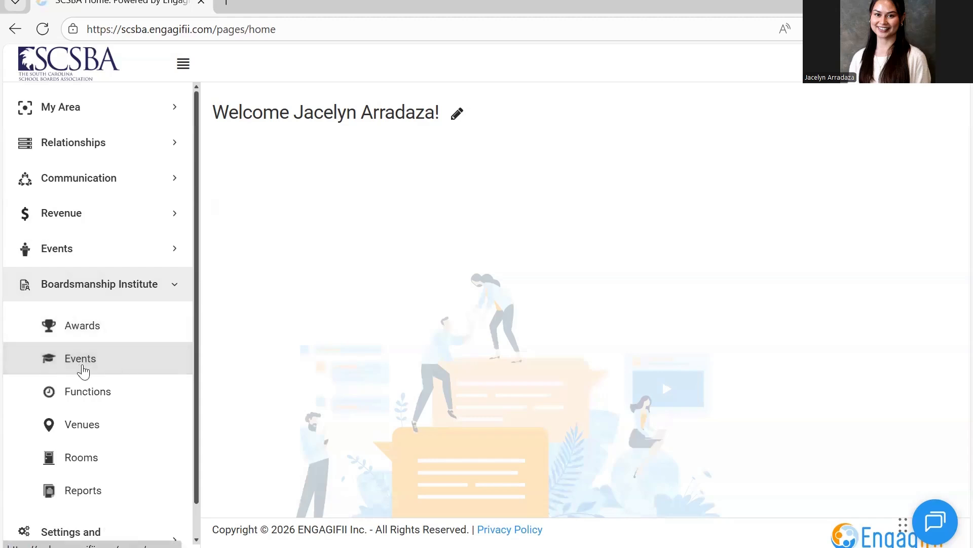
left_click(84, 371)
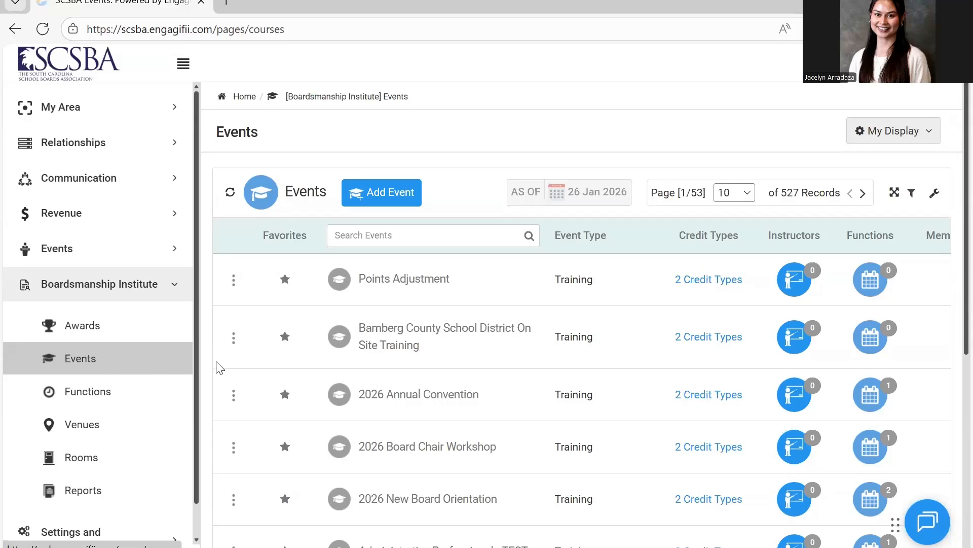
left_click(398, 196)
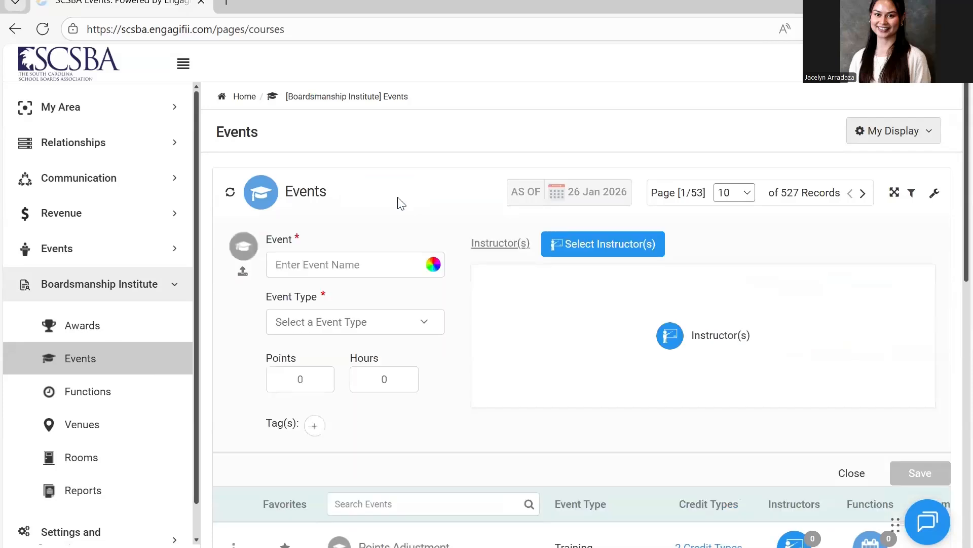
left_click(374, 259)
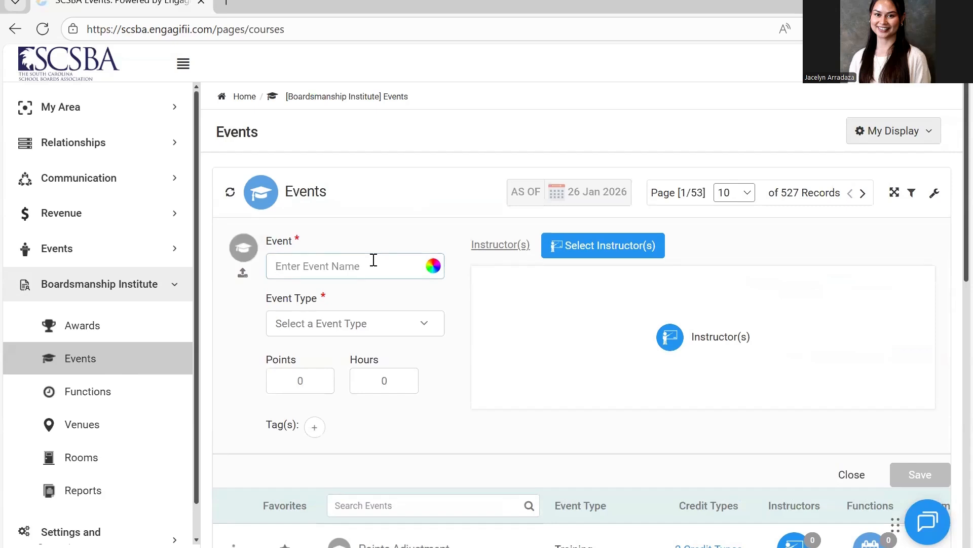
type("2026")
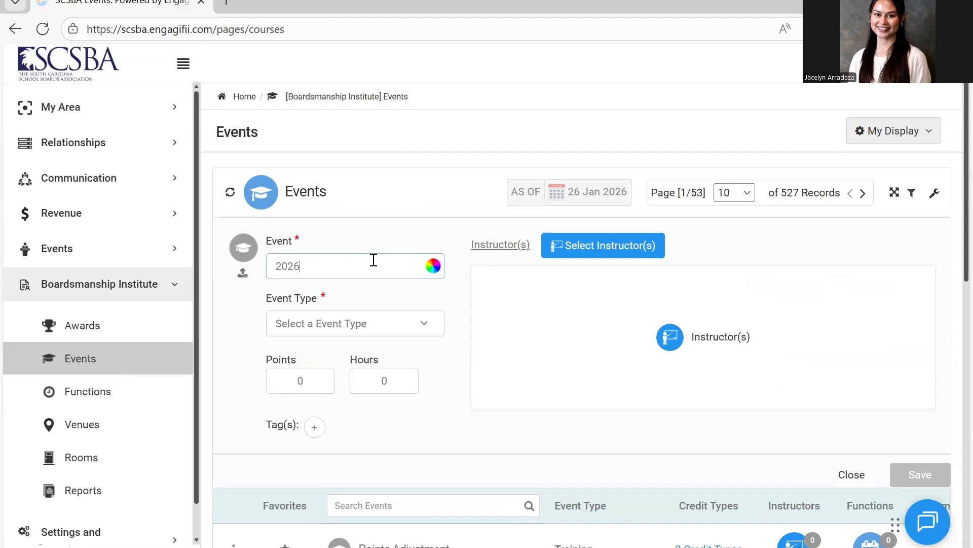
type(" Day at the Capitol")
Set the new event's type to Advocacy.
left_click(396, 330)
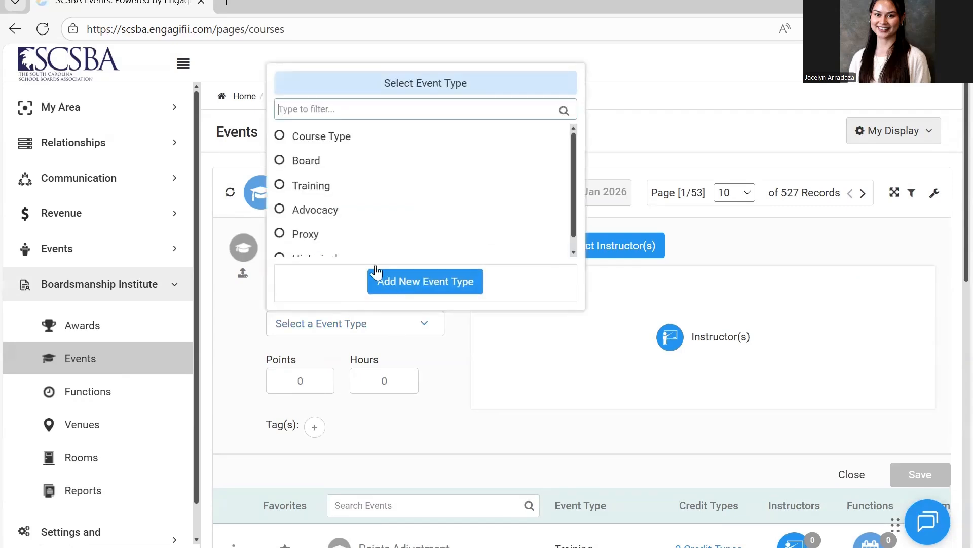
scroll(319, 218, "down", 1)
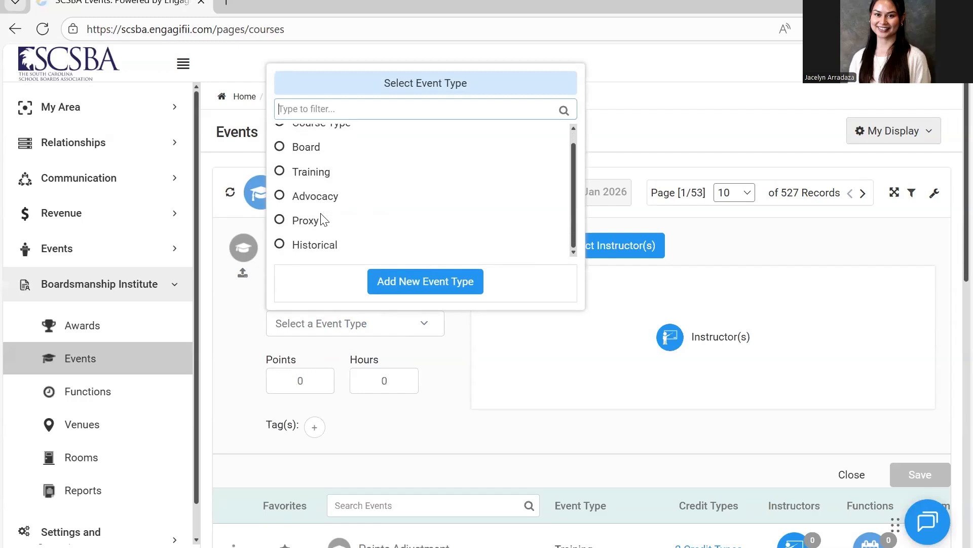
left_click(280, 196)
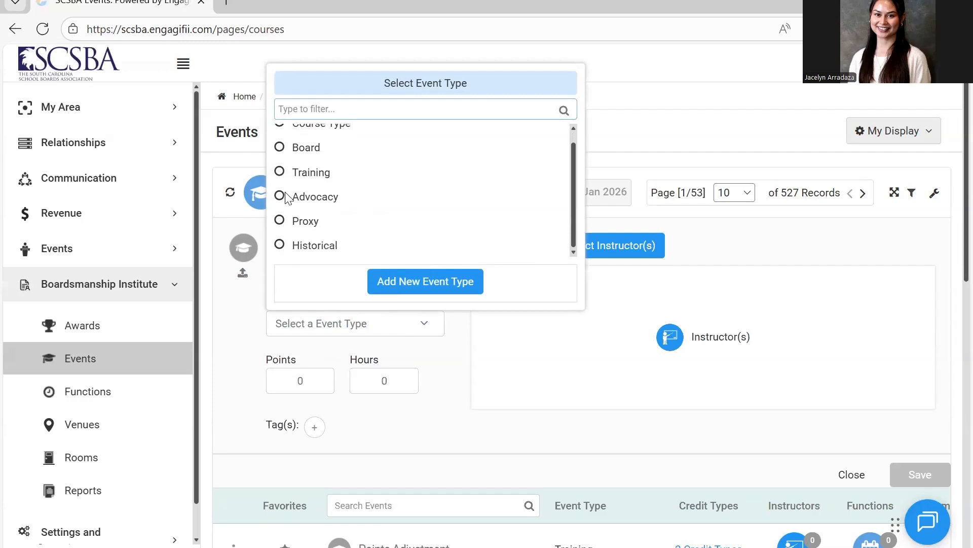
Give the event 5 points and 2 hours of credit, and save it.
left_click(324, 377)
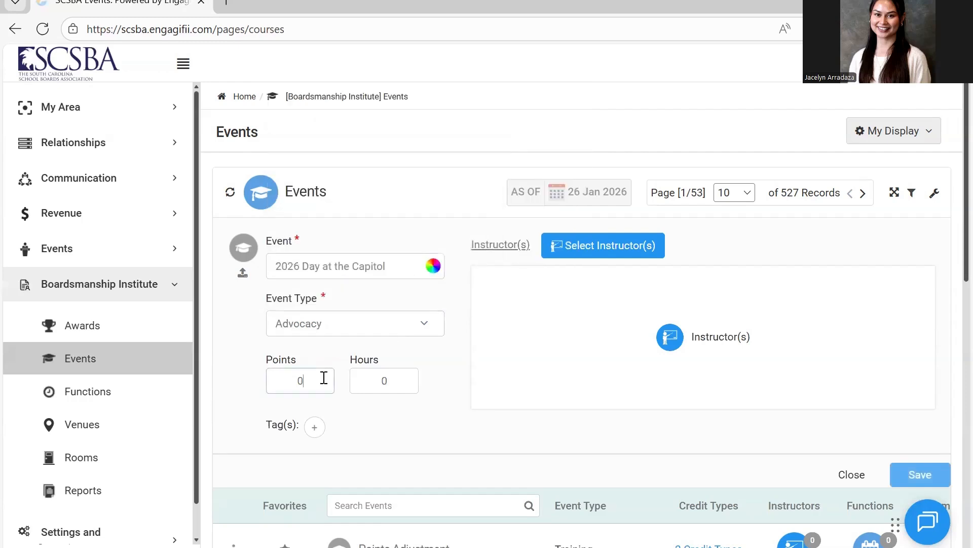
type("5")
key("BackSpace")
key("BackSpace")
type("5")
left_click(388, 375)
key("BackSpace")
type("2")
left_click(436, 429)
left_click(921, 475)
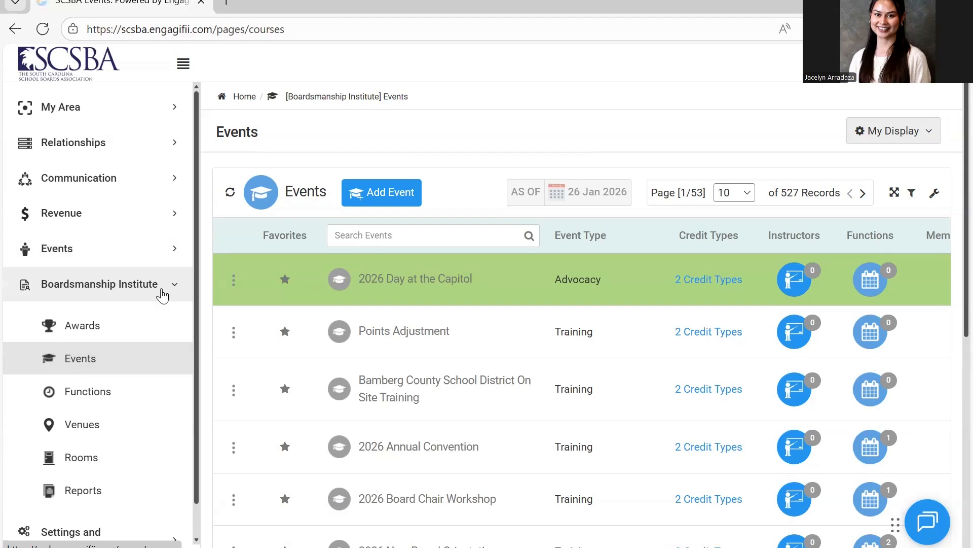
Start a new Boardsmanship Institute function and link it to the event 2026 Day at the Capitol.
left_click(109, 369)
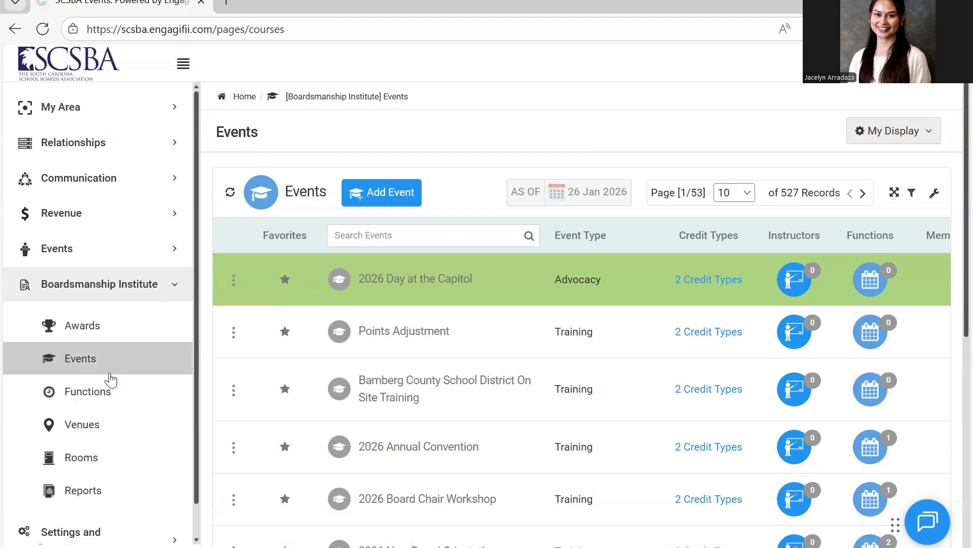
left_click(117, 393)
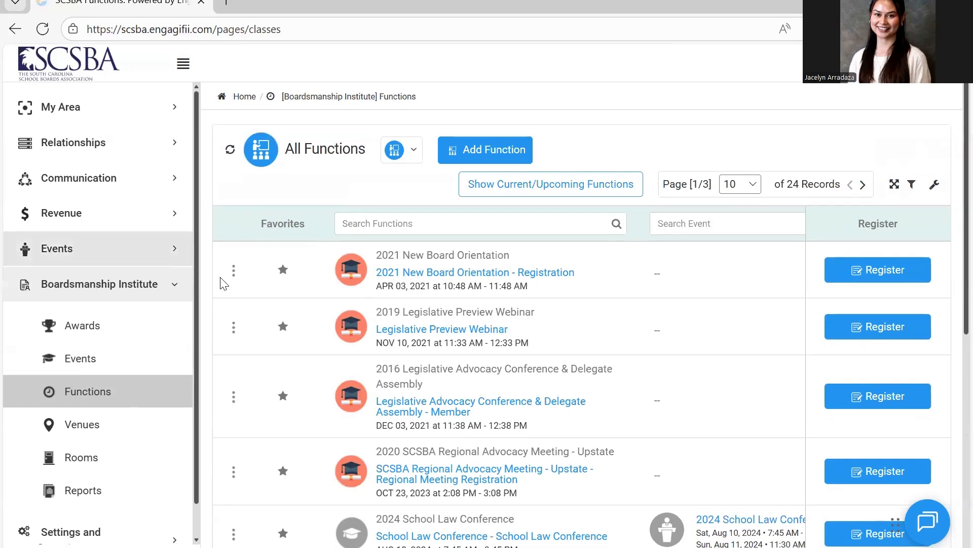
left_click(522, 158)
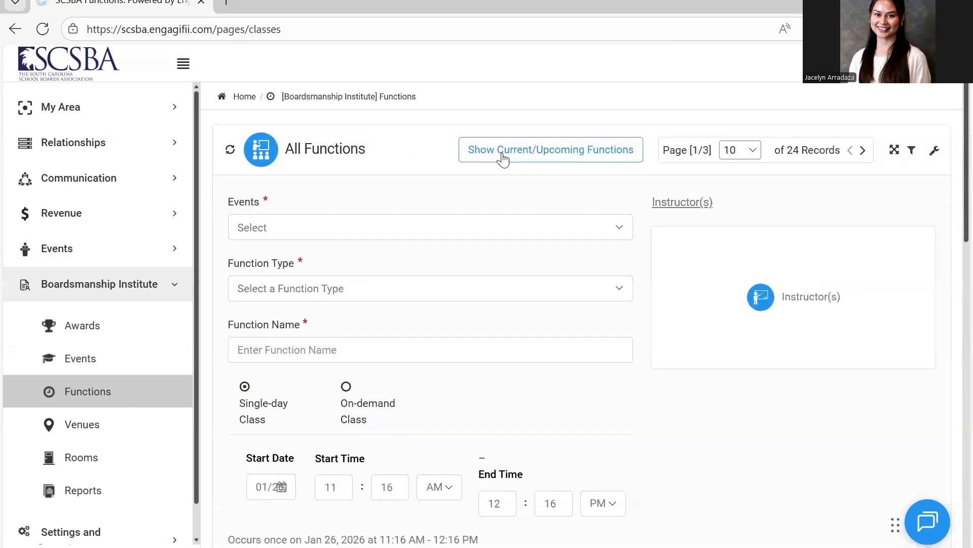
left_click(446, 238)
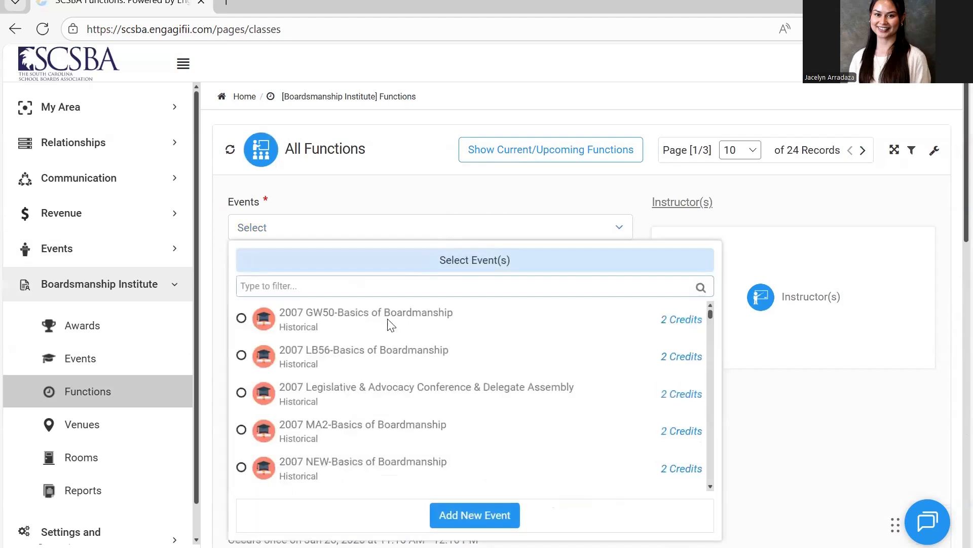
type("da")
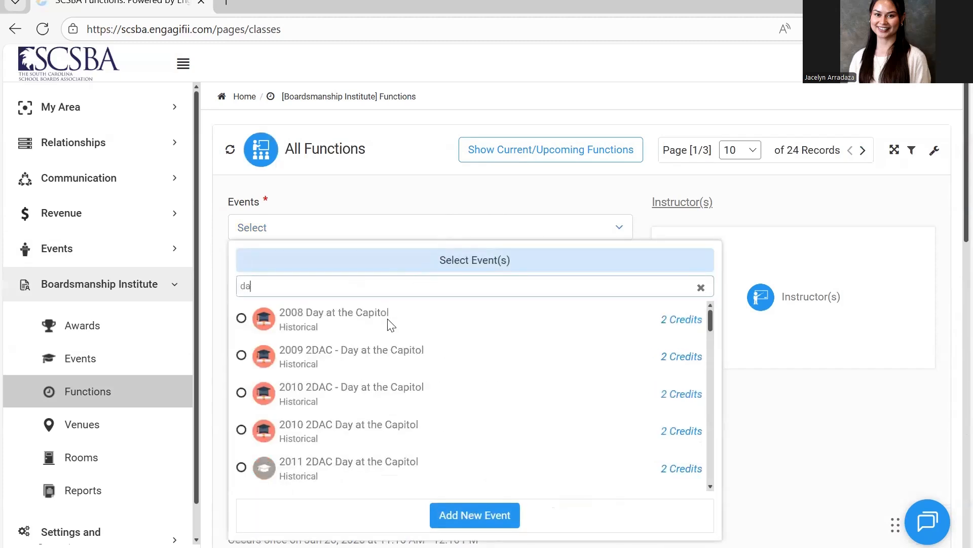
key("BackSpace")
key("BackSpace")
type("2026 da")
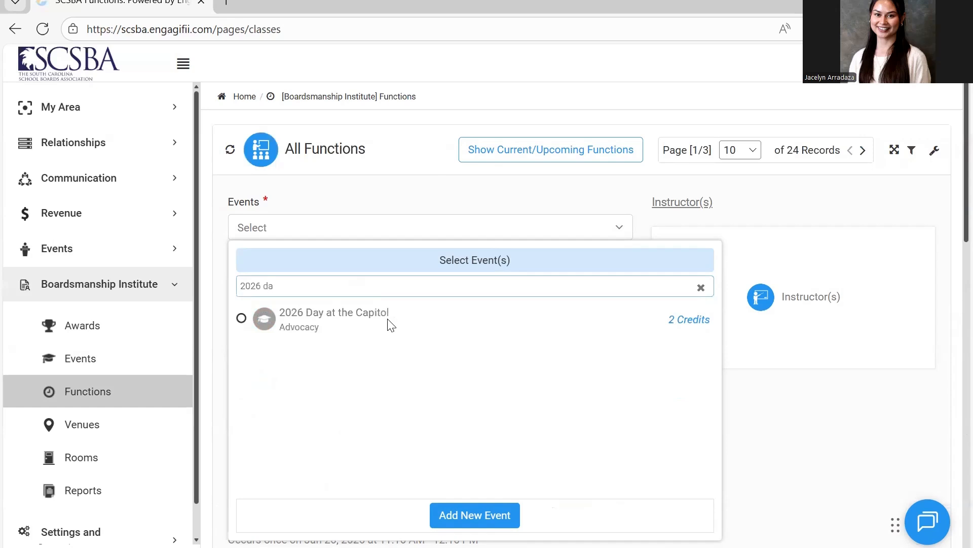
left_click(242, 318)
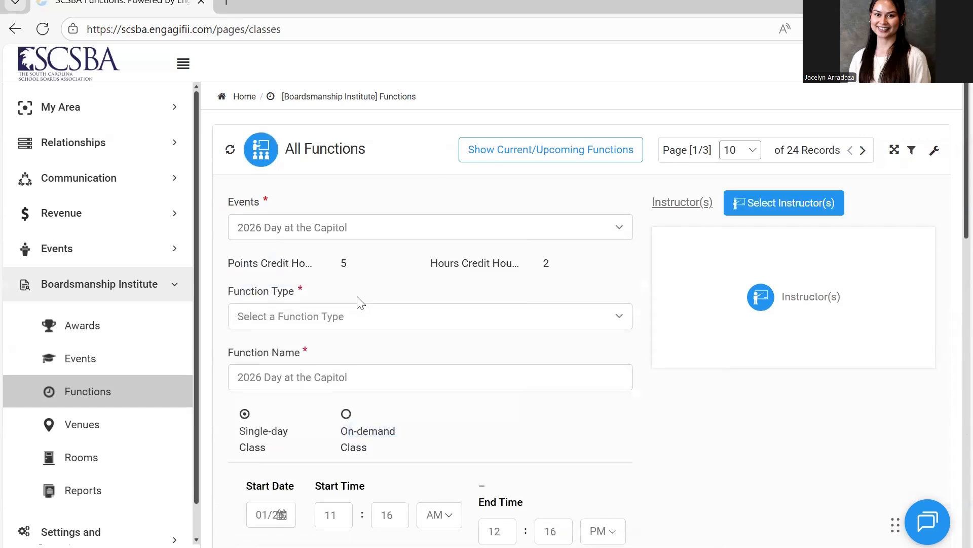
Set the new function's type to Training.
left_click(362, 327)
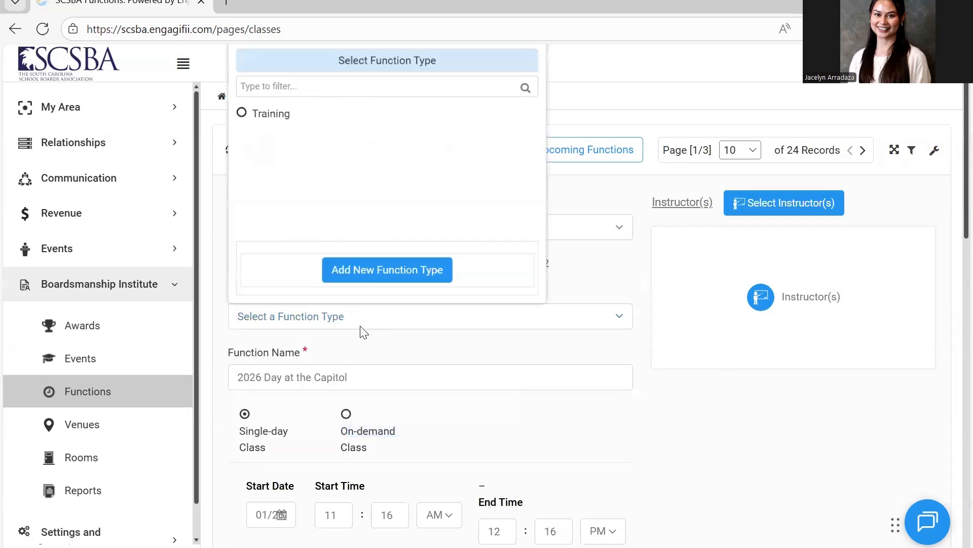
left_click(264, 117)
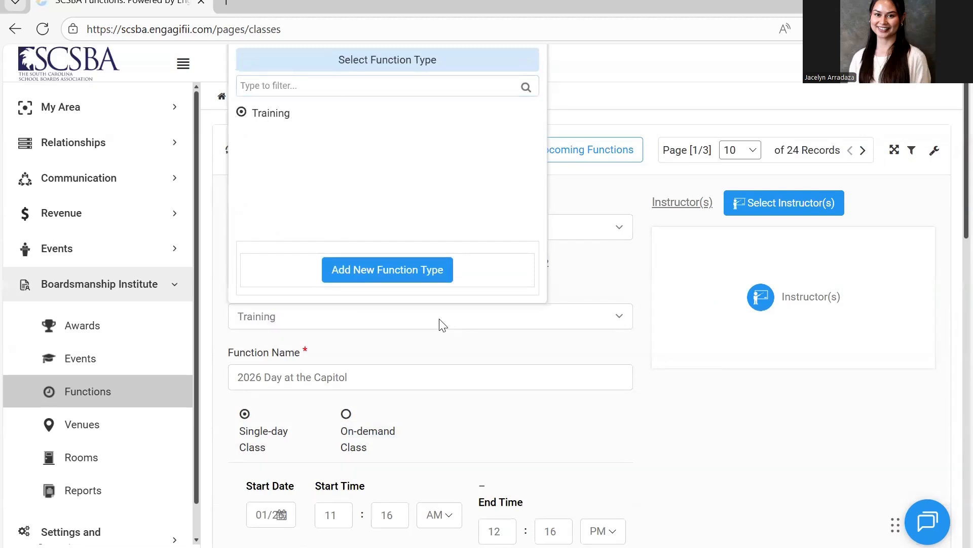
left_click(458, 349)
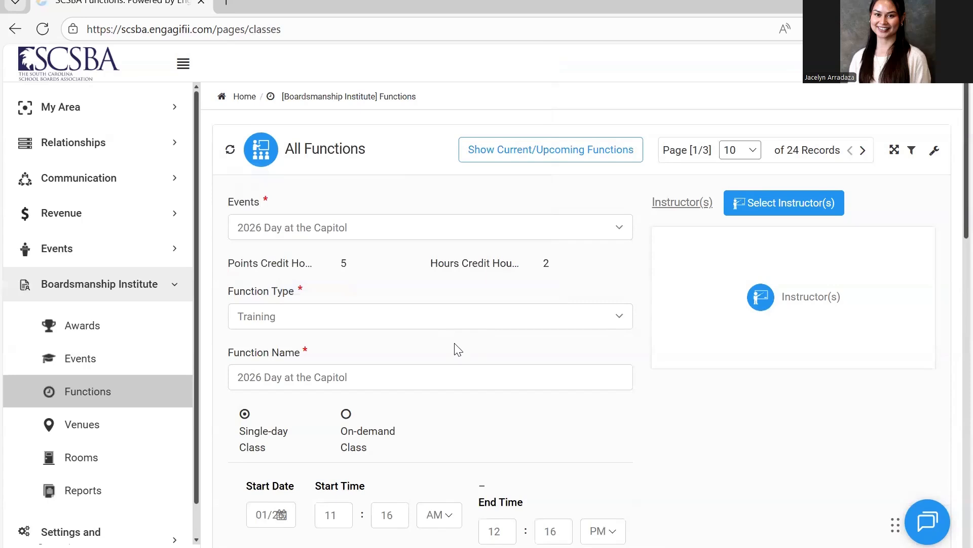
Set the function's start date to April 22, 2026.
scroll(476, 406, "down", 2)
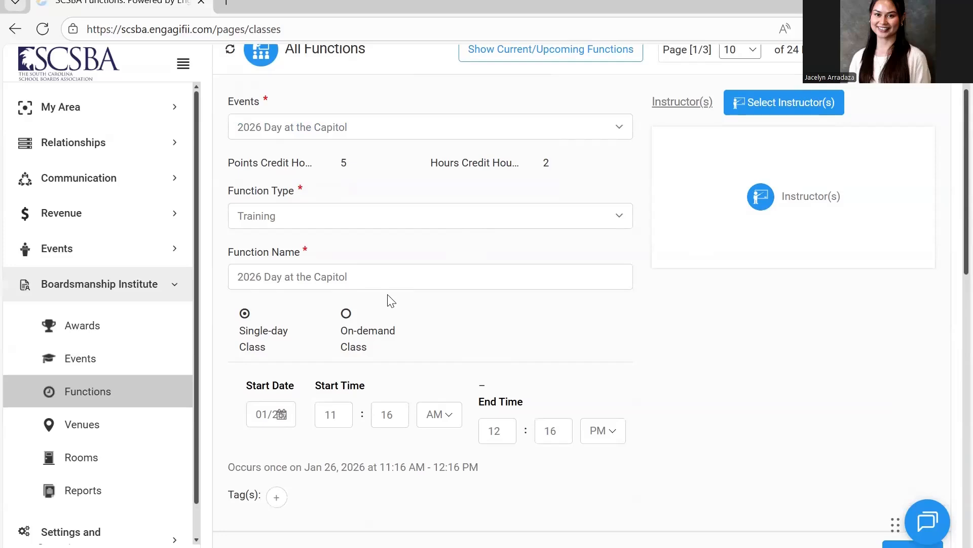
scroll(429, 322, "down", 1)
scroll(429, 322, "down", 1)
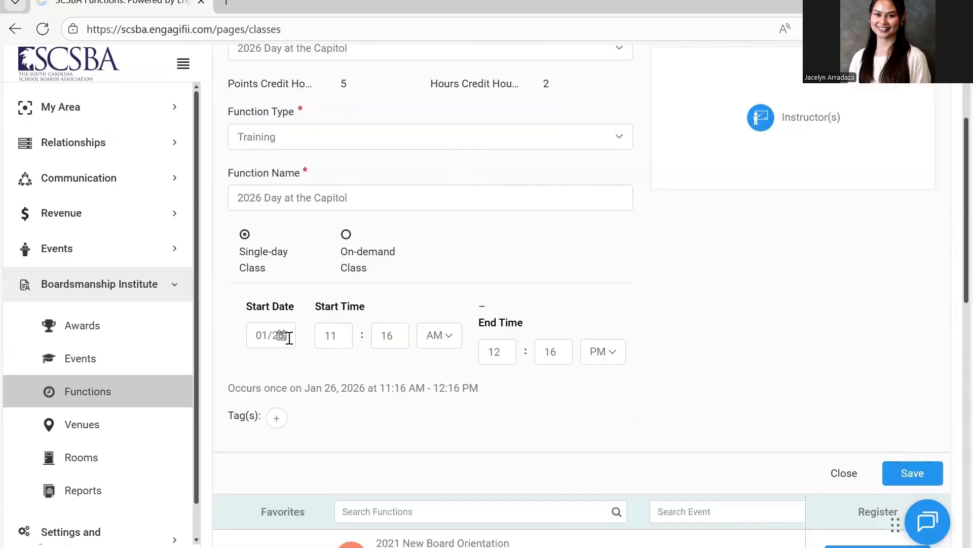
left_click(279, 335)
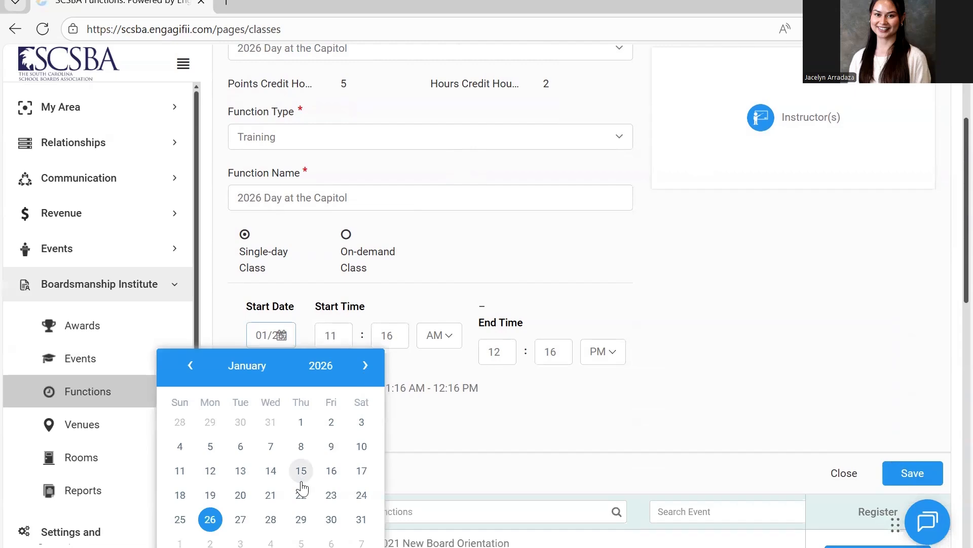
left_click(321, 365)
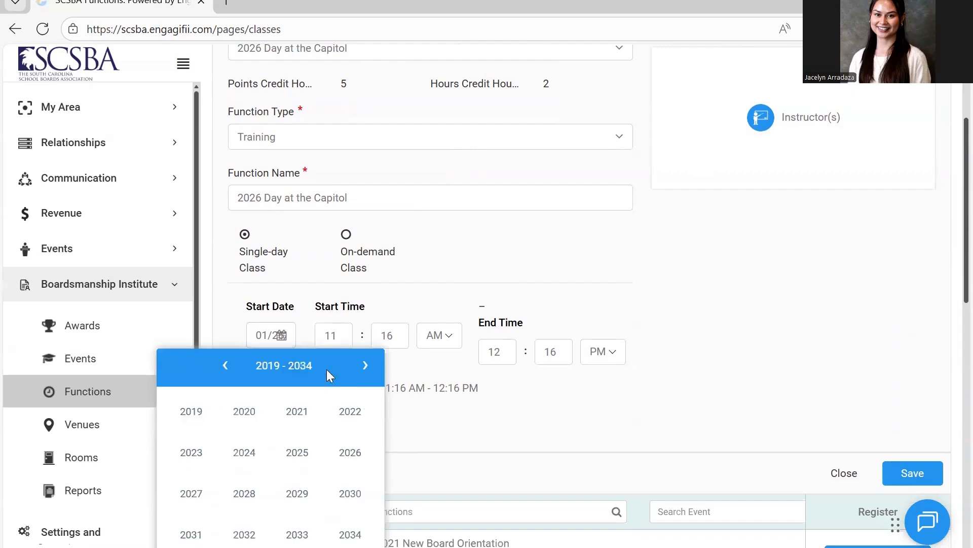
left_click(349, 451)
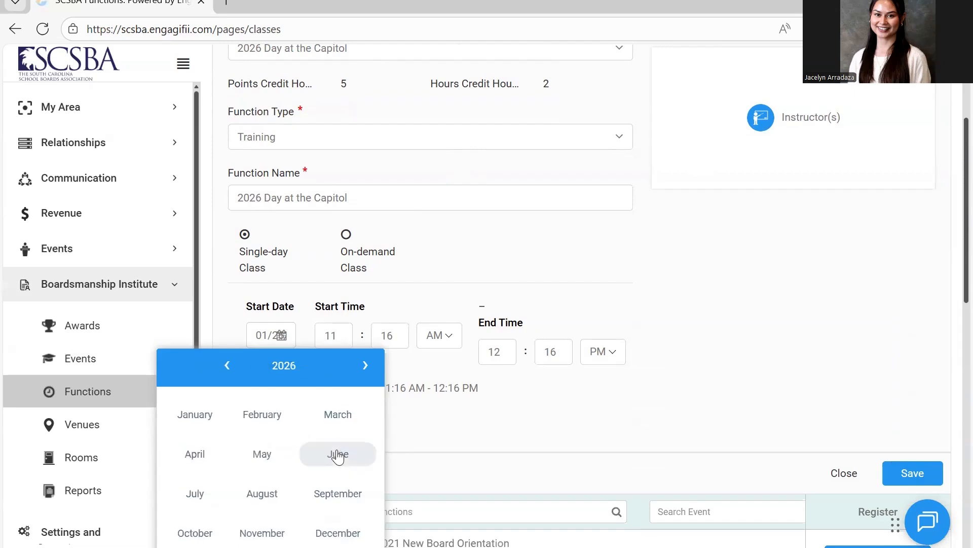
left_click(204, 462)
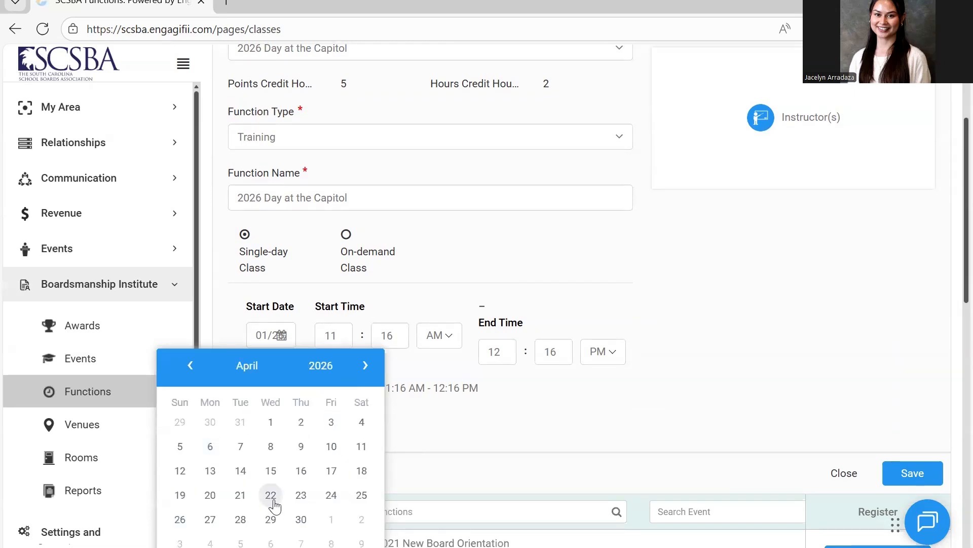
left_click(269, 490)
Set the function's start time to 8:00 AM.
left_click(342, 338)
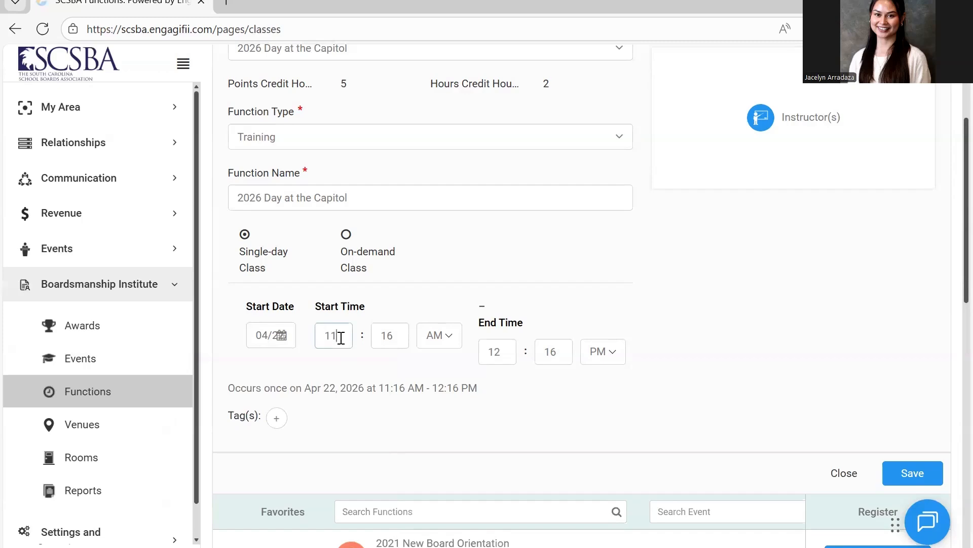
key("BackSpace")
key("BackSpace")
type("80")
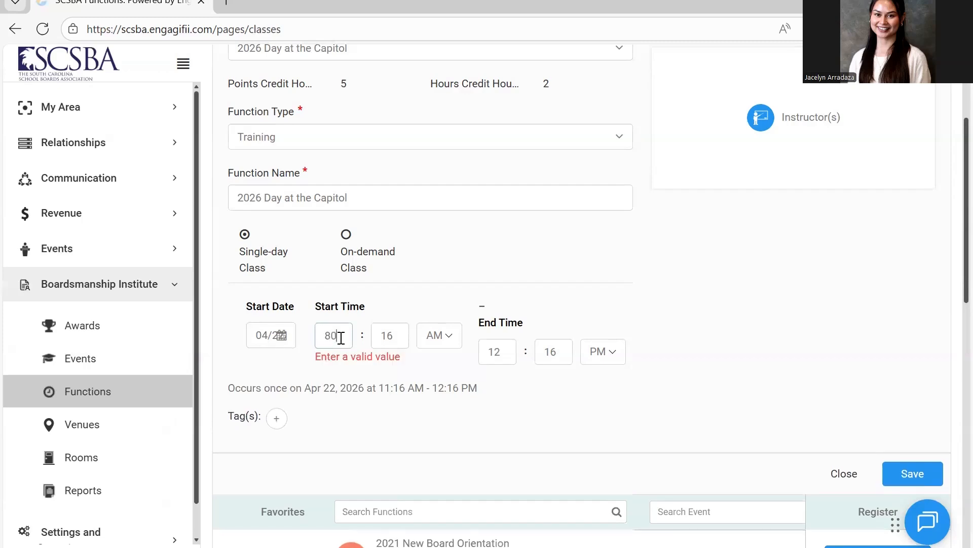
key("BackSpace")
left_click(387, 344)
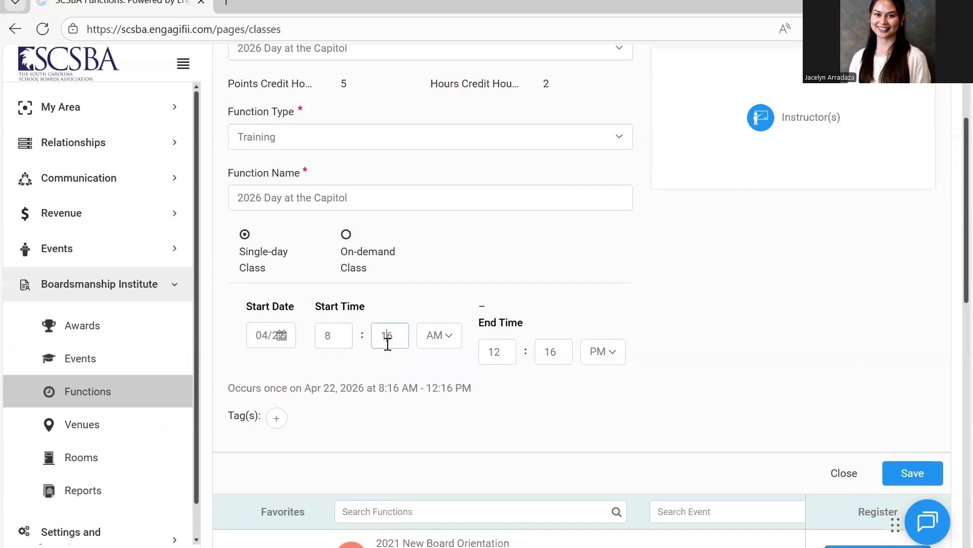
key("BackSpace")
key("BackSpace")
type("00")
Set the function's end time to 5:00 PM.
left_click(507, 354)
key("BackSpace")
key("BackSpace")
type("4")
key("BackSpace")
type("5")
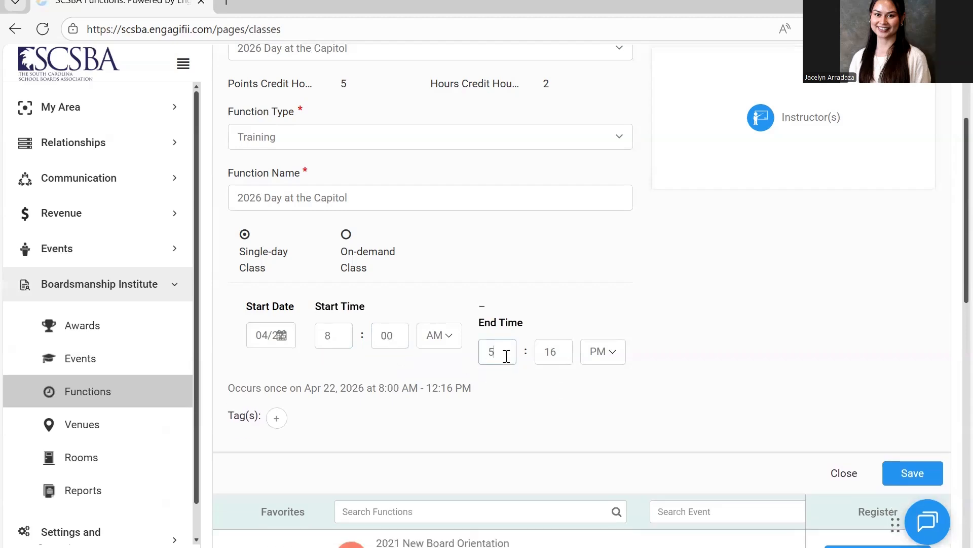
left_click(555, 354)
key("BackSpace")
key("BackSpace")
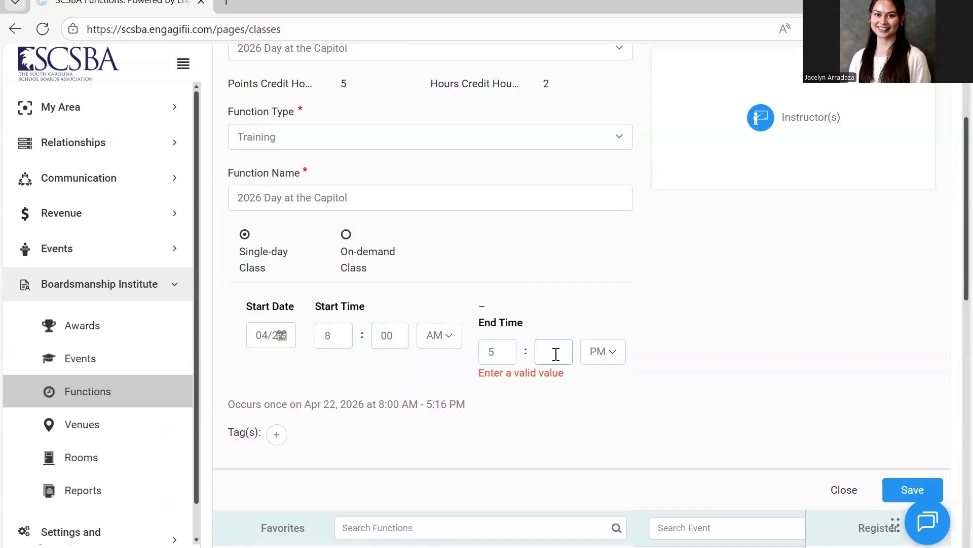
type("00")
Save the new function and collapse the Boardsmanship Institute section of the navigation.
scroll(769, 372, "up", 2)
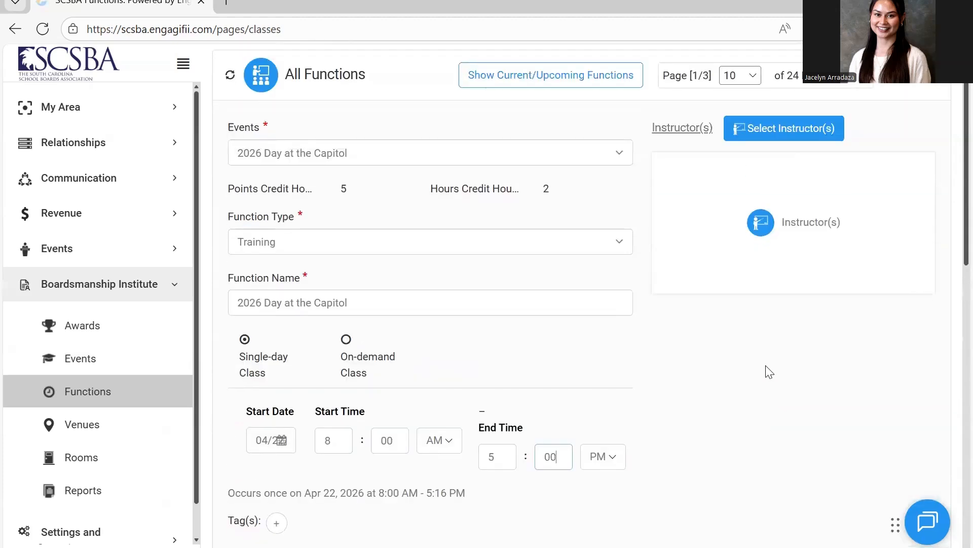
scroll(765, 370, "down", 2)
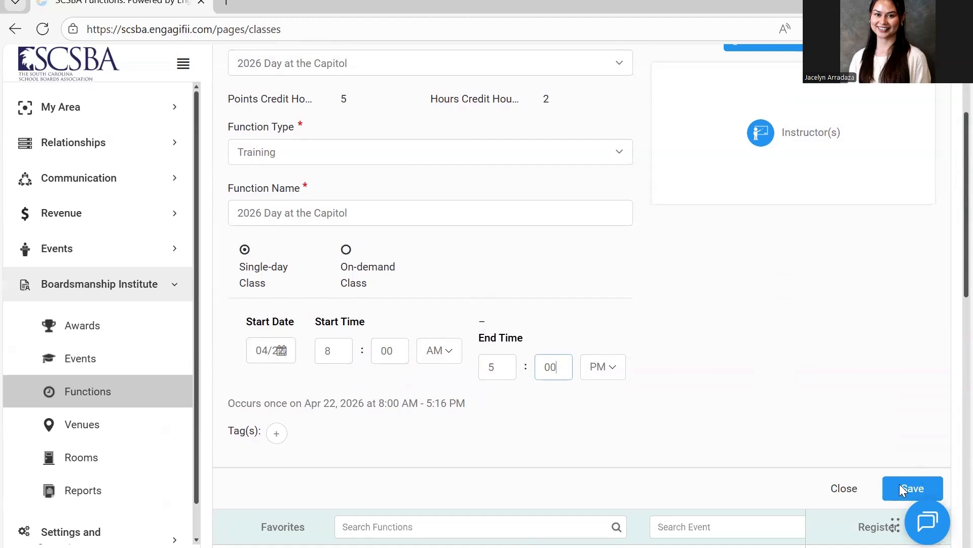
left_click(899, 484)
left_click(898, 491)
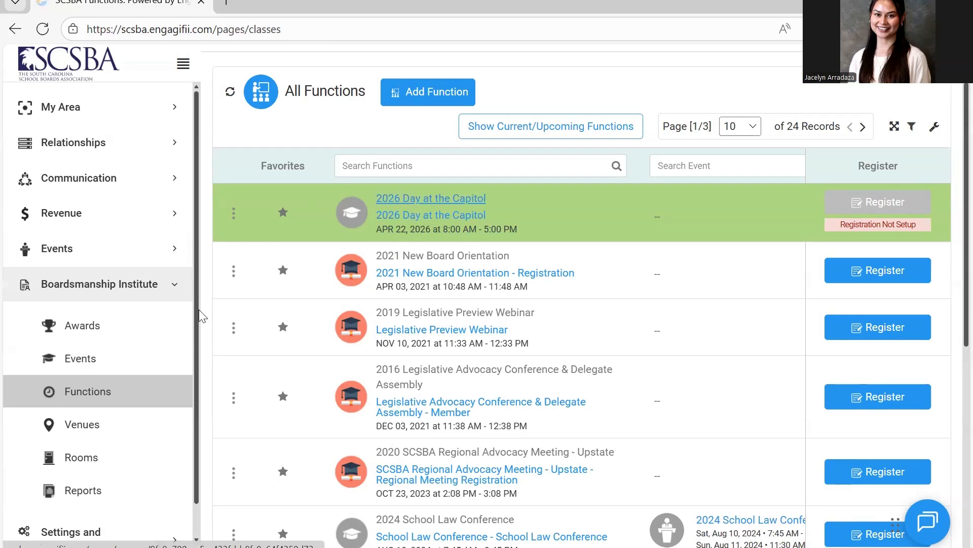
left_click(169, 289)
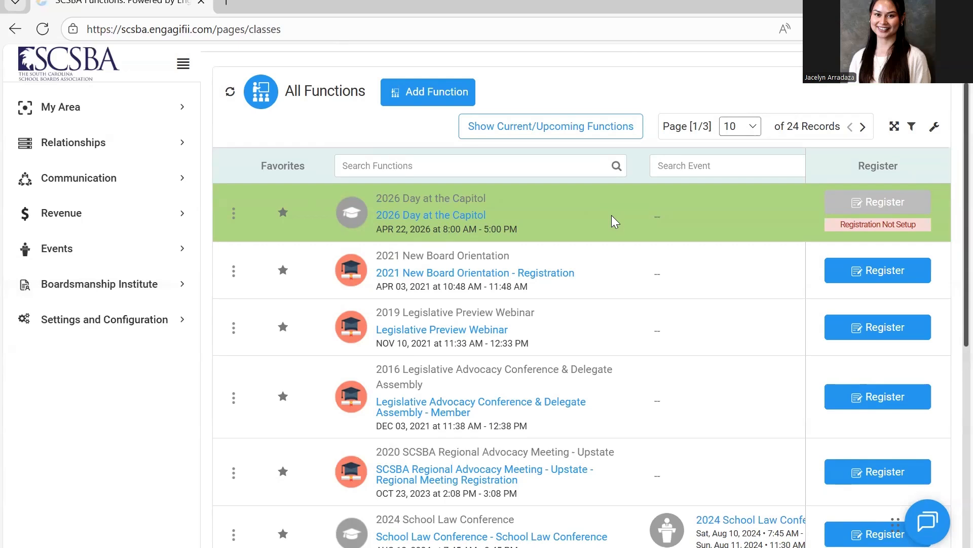
Open the 2026 Day at the Capitol event from the functions list and review its general details.
left_click(459, 197)
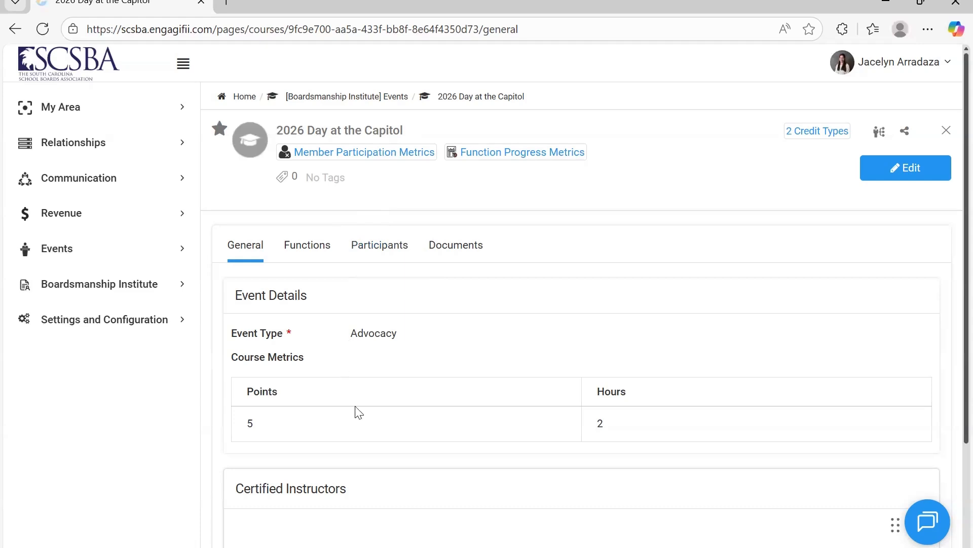
scroll(359, 411, "down", 2)
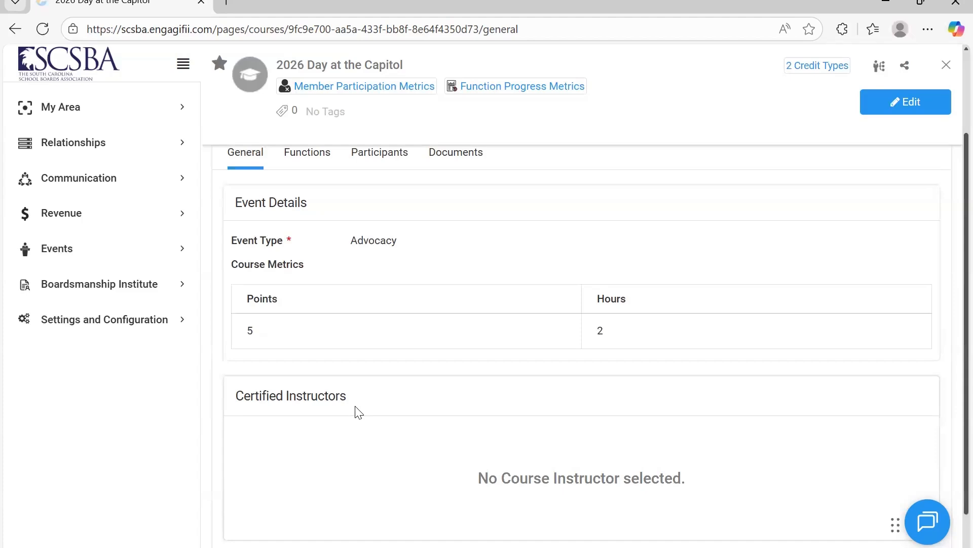
scroll(359, 412, "up", 2)
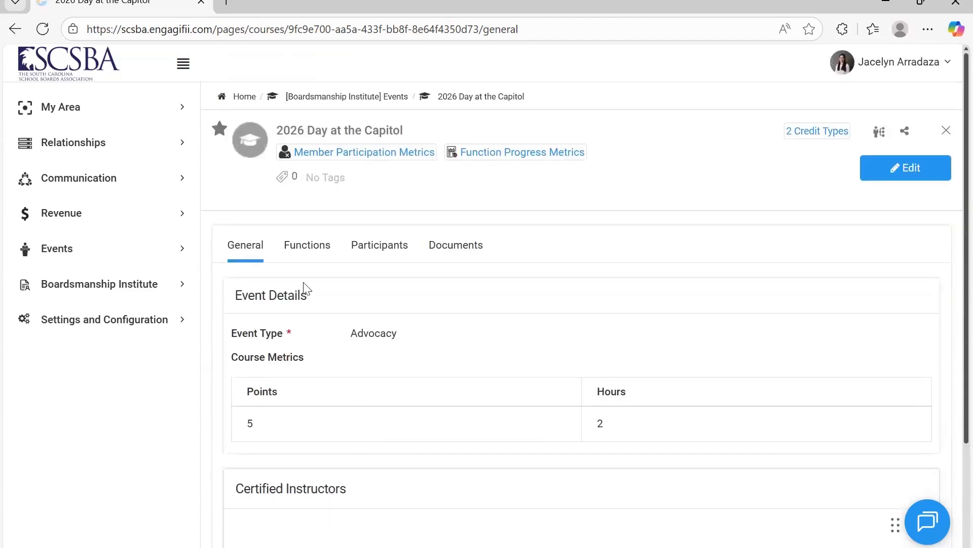
Review the event's list of functions across all columns and show the credit types of its 2026 Day at the Capitol function.
left_click(330, 253)
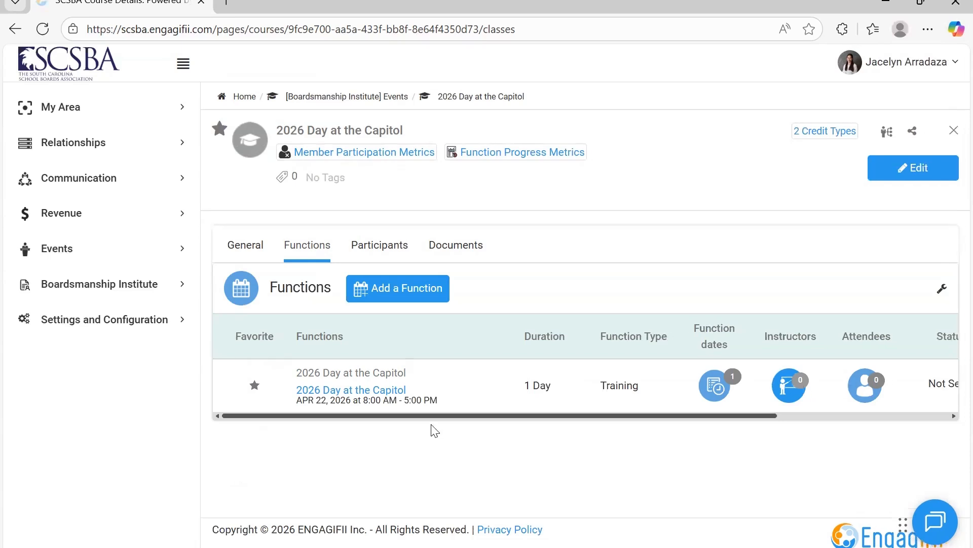
left_click_drag(419, 415, 612, 413)
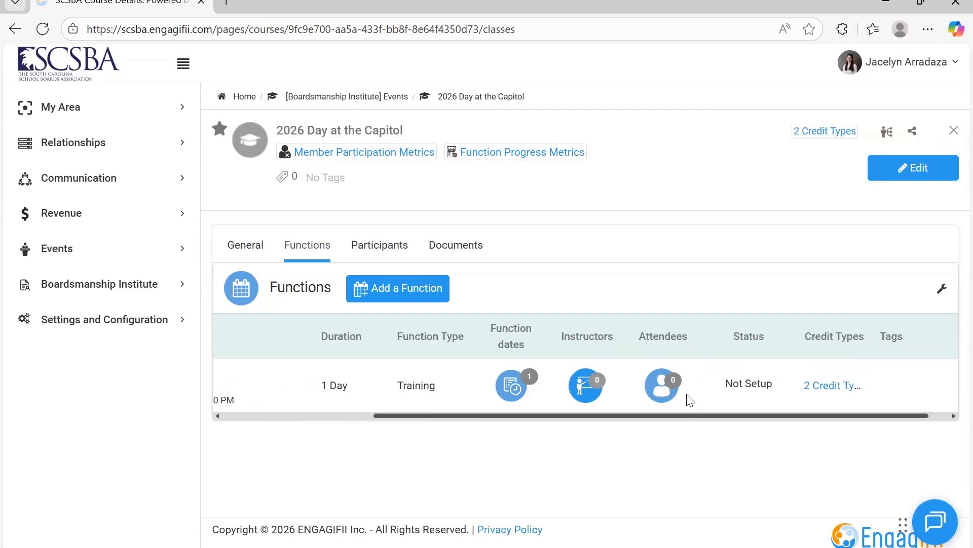
scroll(629, 400, "left", 4)
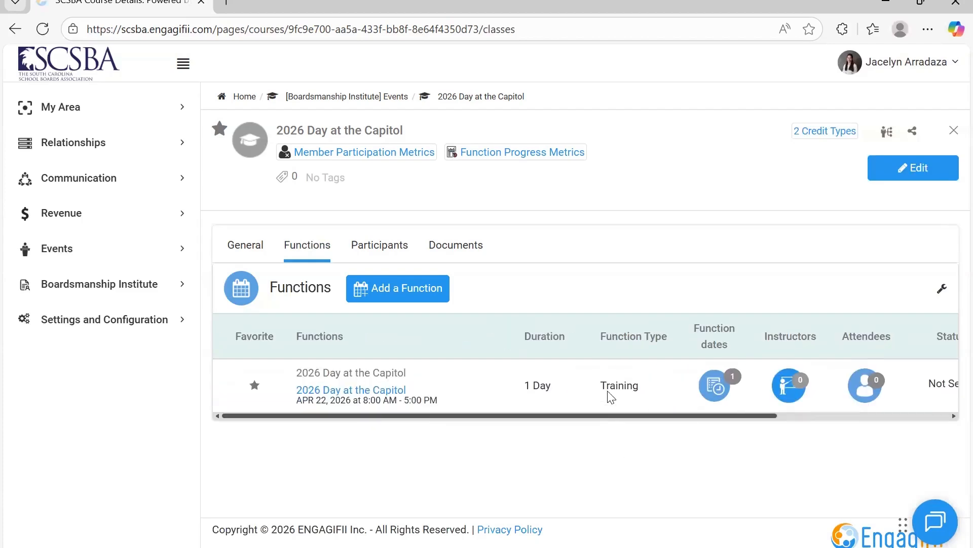
scroll(754, 400, "right", 4)
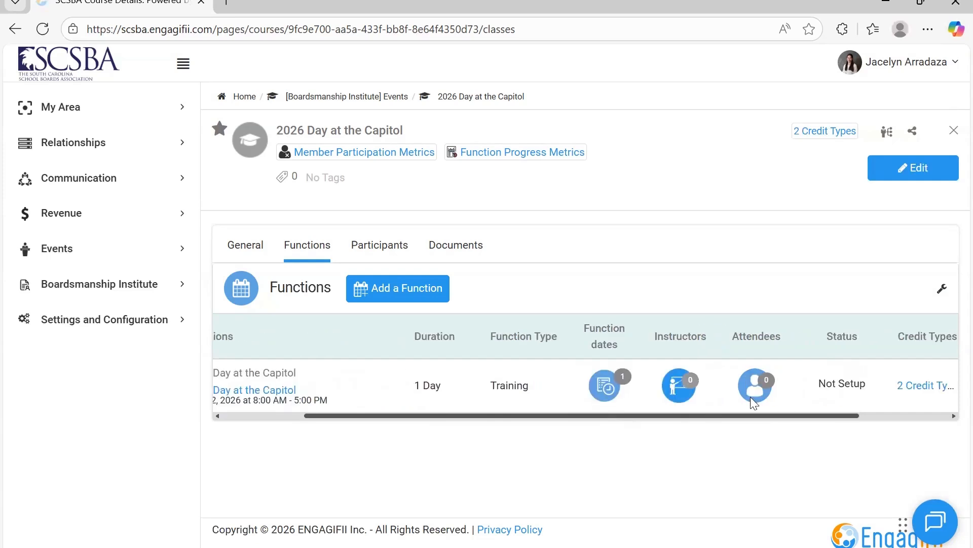
left_click(812, 390)
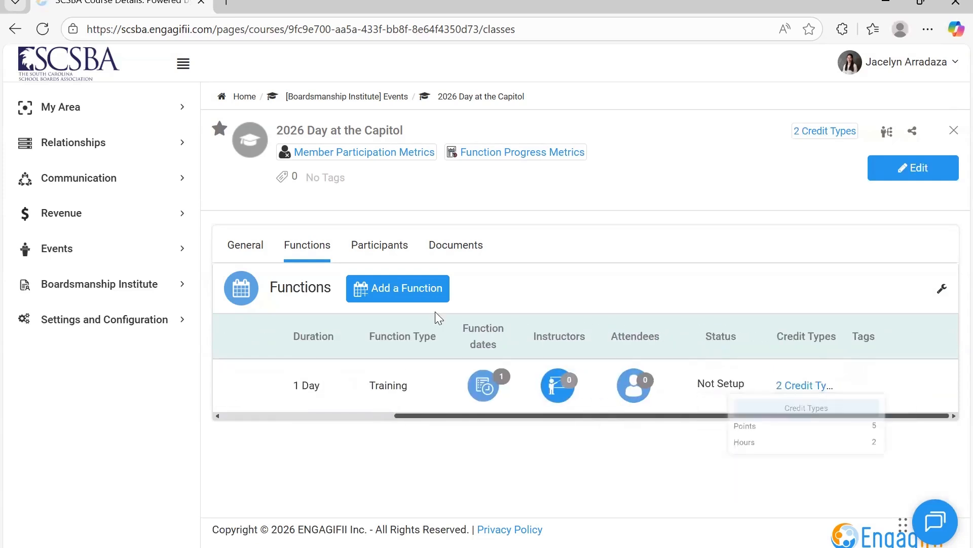
Look through the event's participants and its document library.
left_click(388, 246)
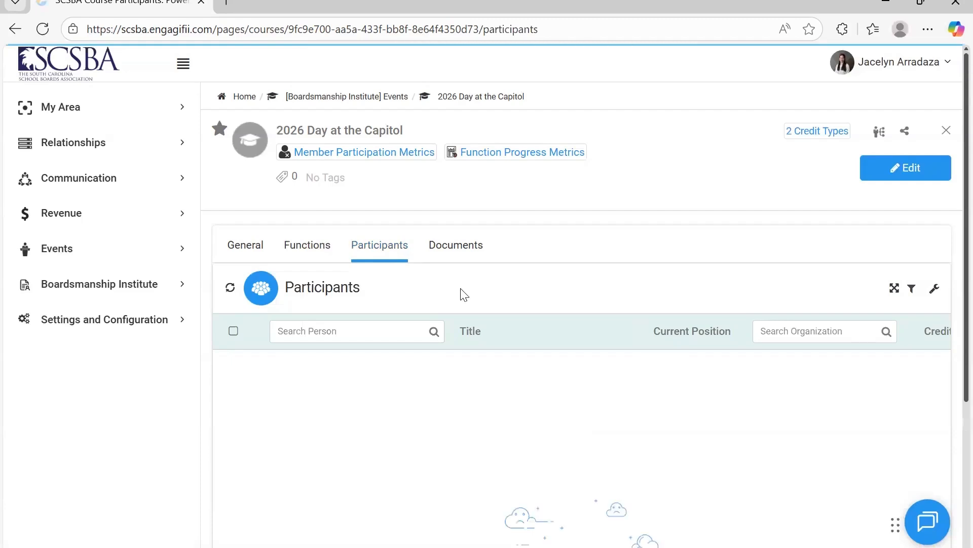
left_click(327, 257)
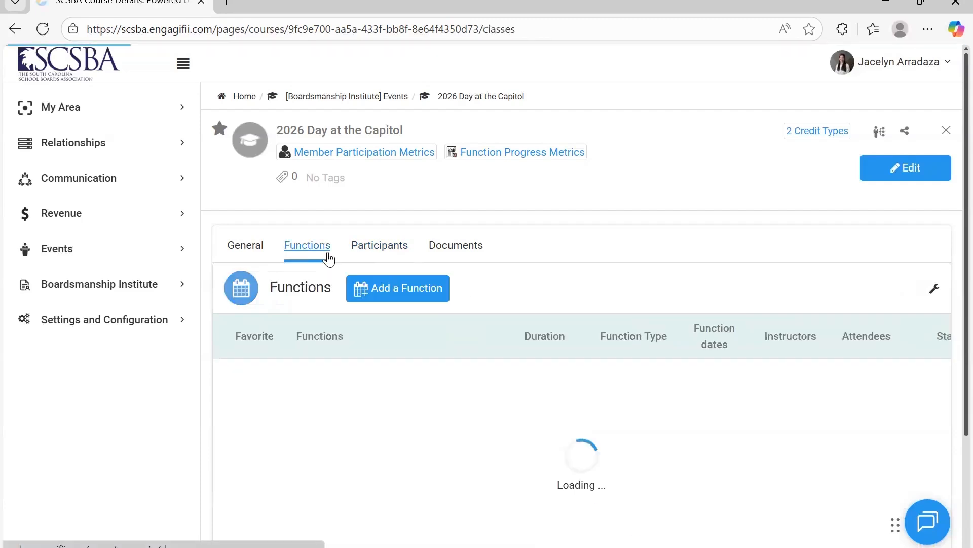
left_click(457, 261)
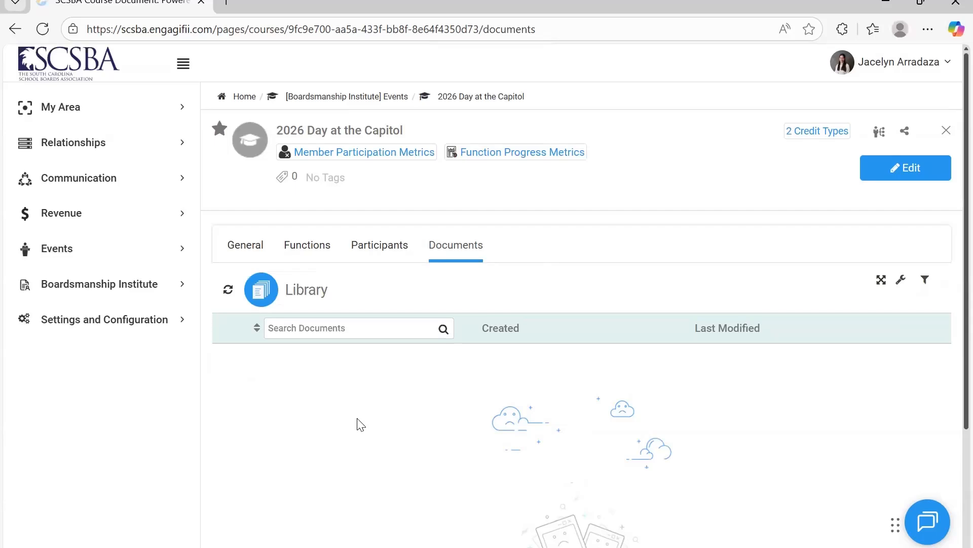
Open the event's general details for editing, review the description, event type and course metrics fields, and save the event.
left_click(255, 248)
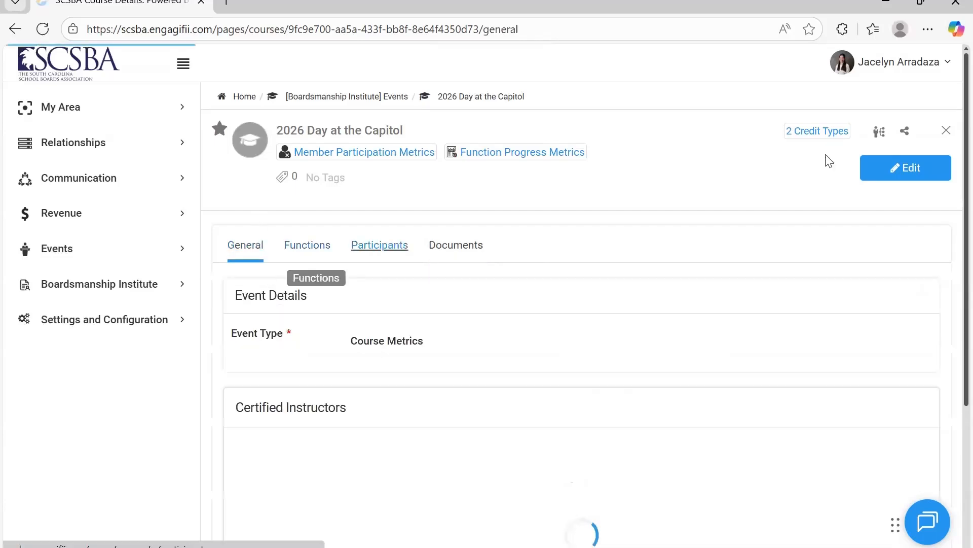
left_click(912, 177)
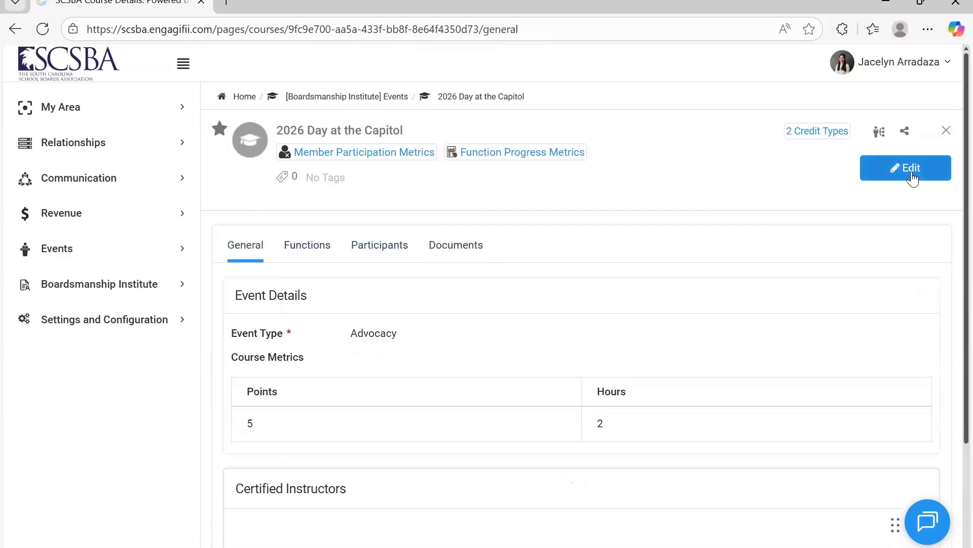
scroll(627, 426, "down", 3)
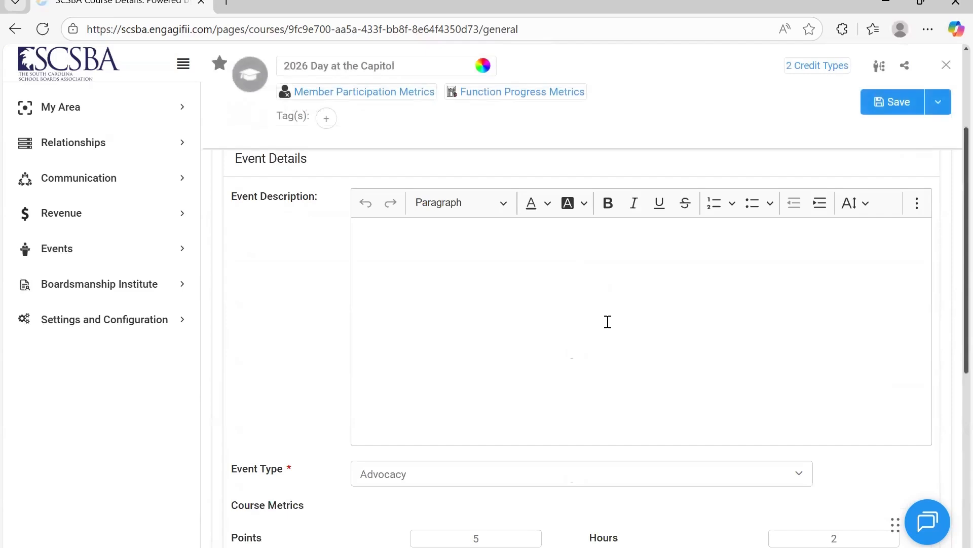
left_click(608, 321)
scroll(608, 322, "down", 3)
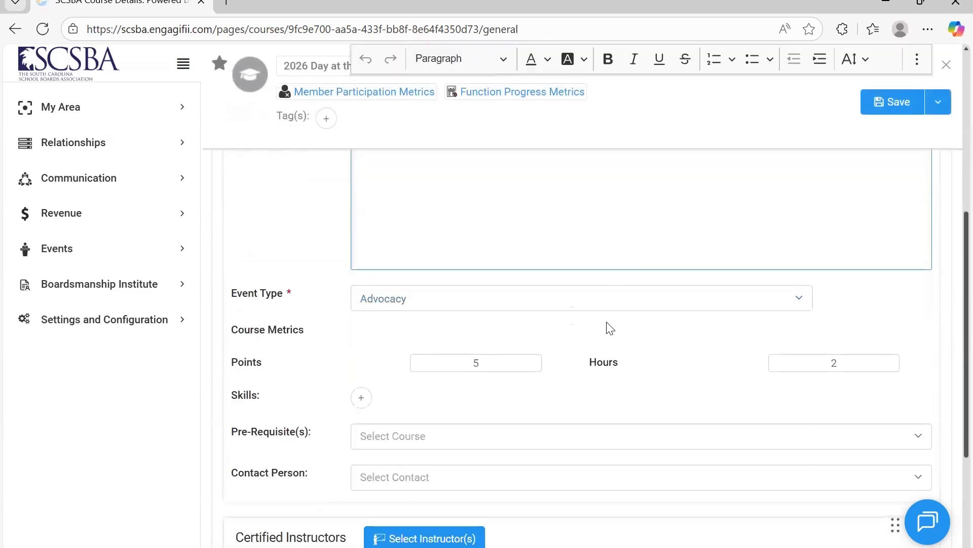
scroll(609, 327, "down", 2)
scroll(761, 243, "up", 10)
left_click(895, 168)
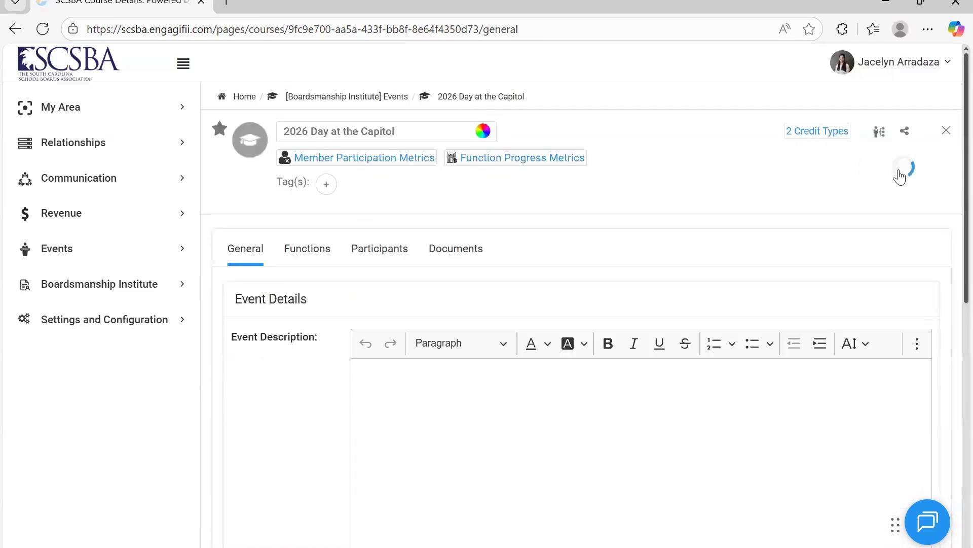